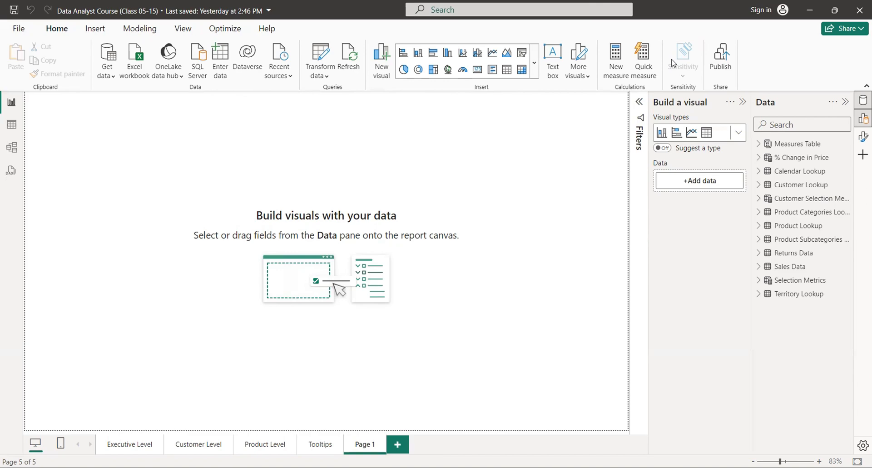
Step: Insert a matrix visual on the blank report page and move it away from the canvas corner
left_click(522, 69)
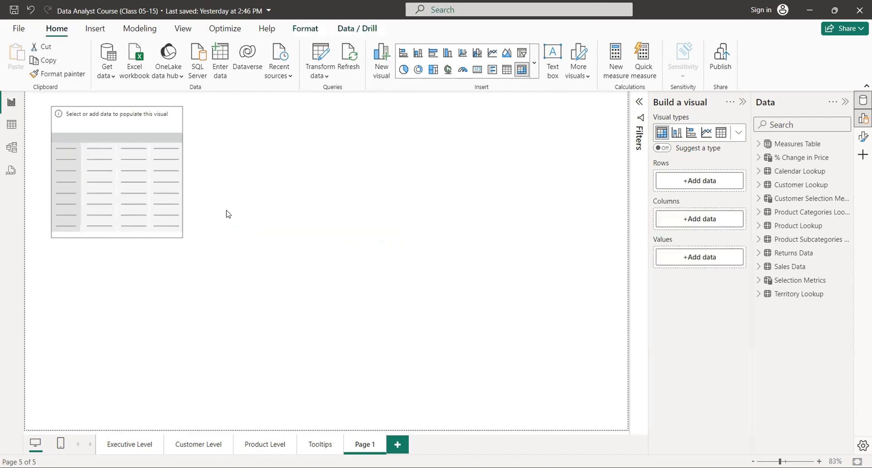
left_click_drag(160, 184, 259, 232)
left_click(797, 127)
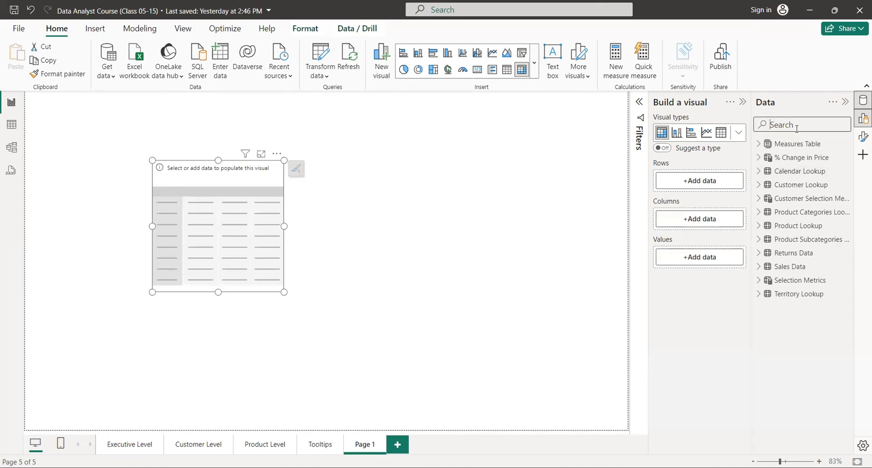
type("cou")
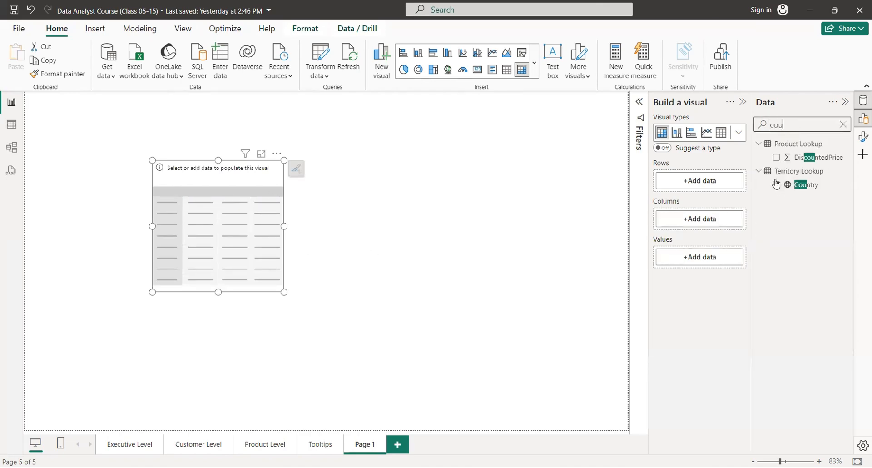
type("ntr")
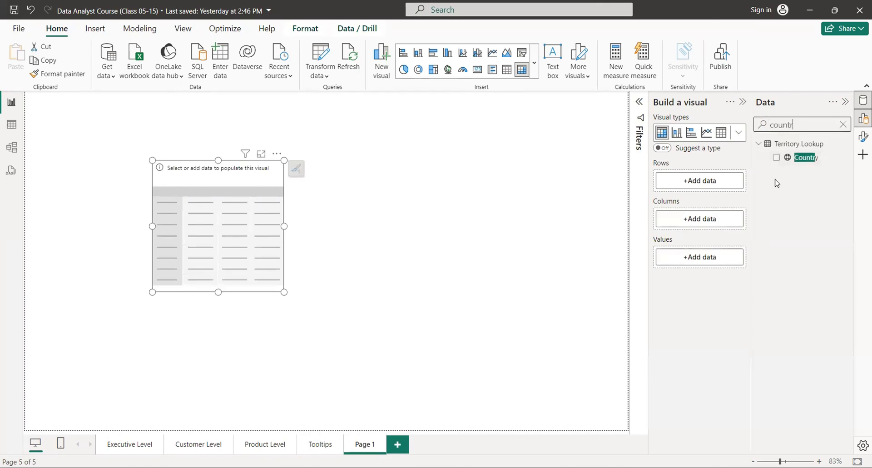
left_click(808, 162)
left_click_drag(793, 157, 670, 181)
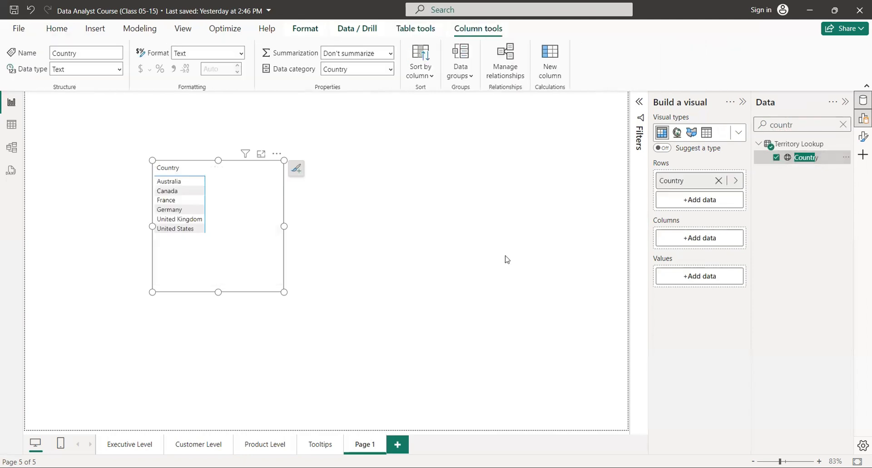
left_click(777, 158)
Step: Search the fields for Customer, add Full Name to the matrix rows, and make the matrix taller
double_click(801, 129)
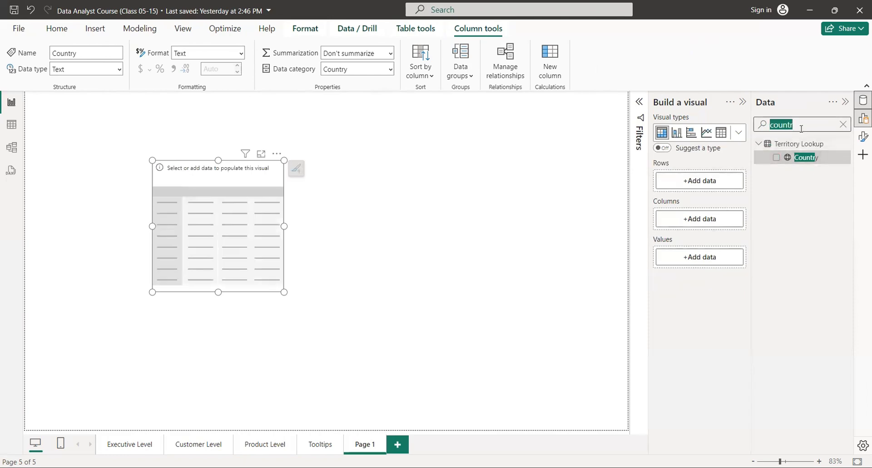
type("Customer")
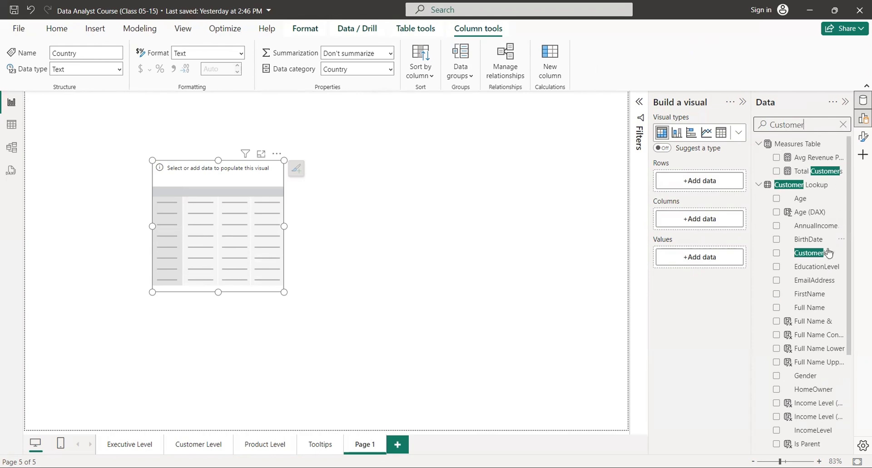
left_click_drag(815, 308, 700, 181)
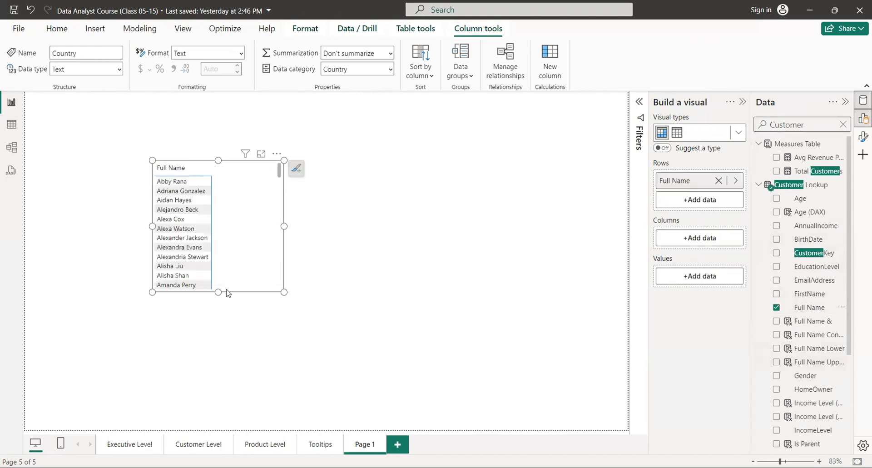
left_click_drag(219, 292, 220, 368)
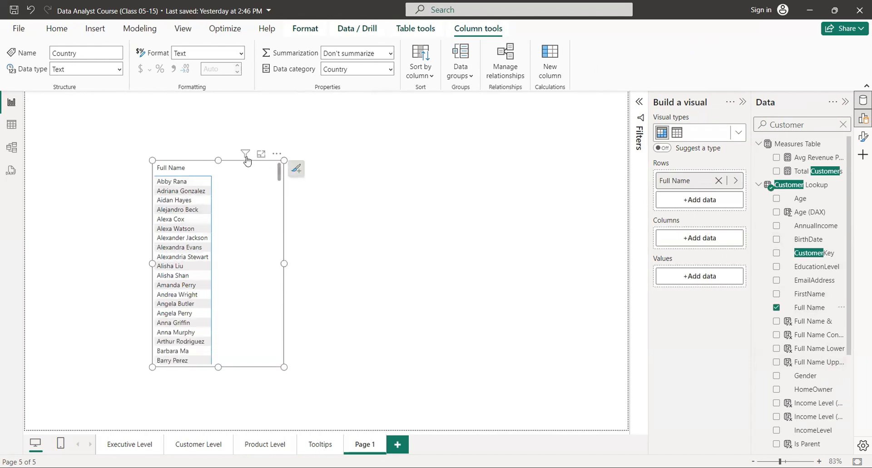
Step: Find the Revenue measure and add it to the matrix values
double_click(811, 122)
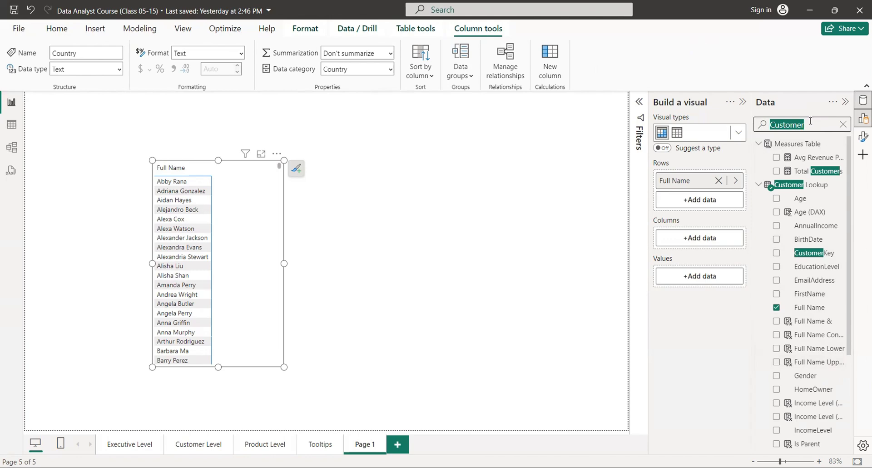
type("Revenu")
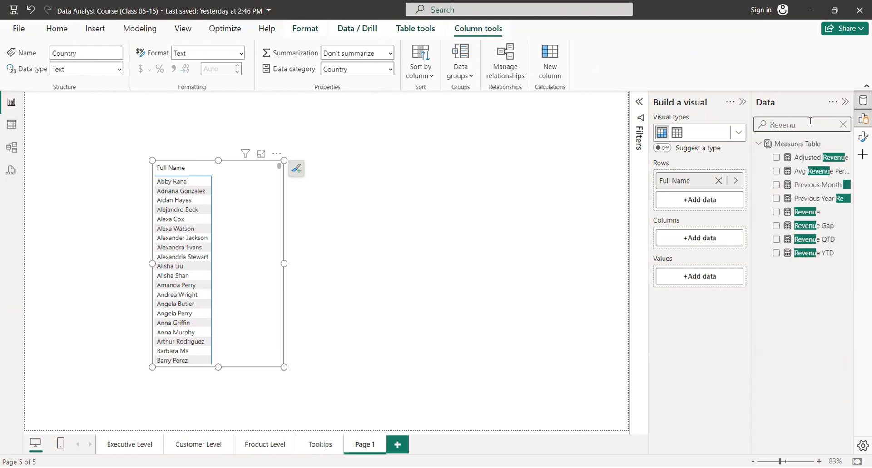
left_click_drag(813, 212, 722, 272)
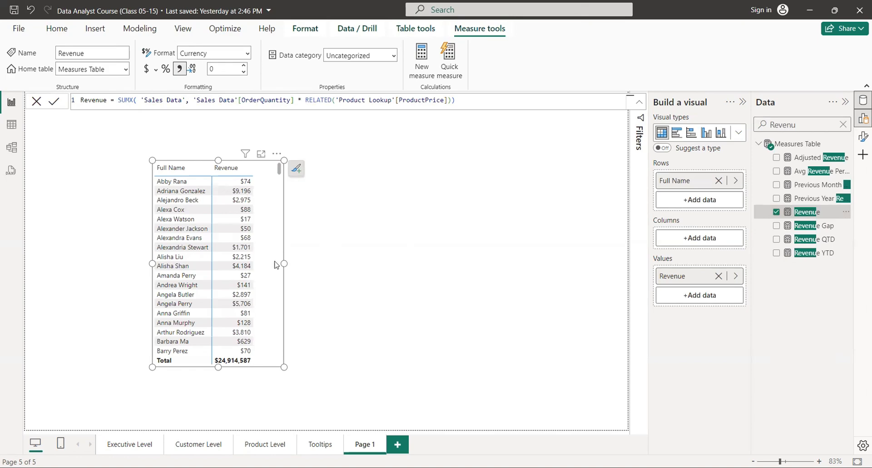
Step: Sort the matrix by Revenue in descending order and make the visual taller and wider
left_click(302, 265)
scroll(276, 257, "down", 12)
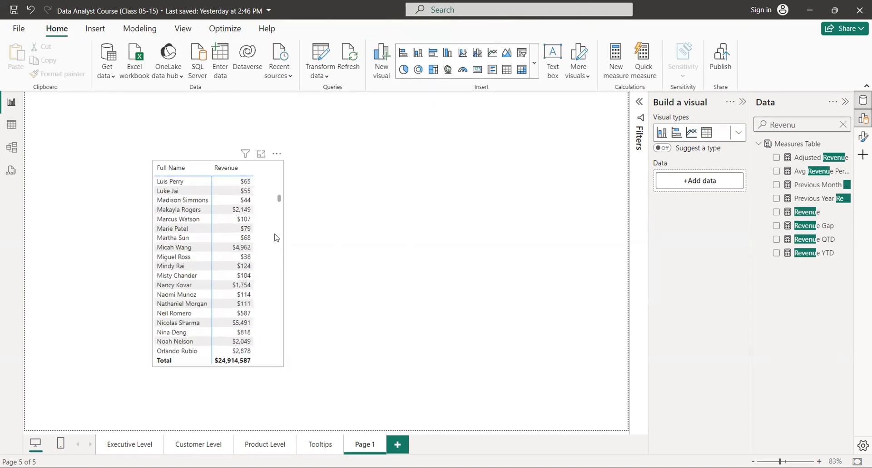
left_click(275, 237)
left_click_drag(279, 196, 279, 157)
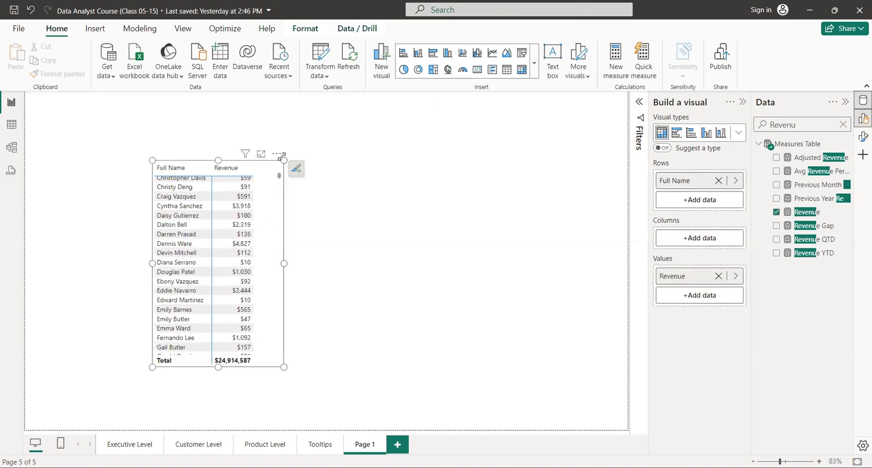
left_click_drag(218, 367, 218, 389)
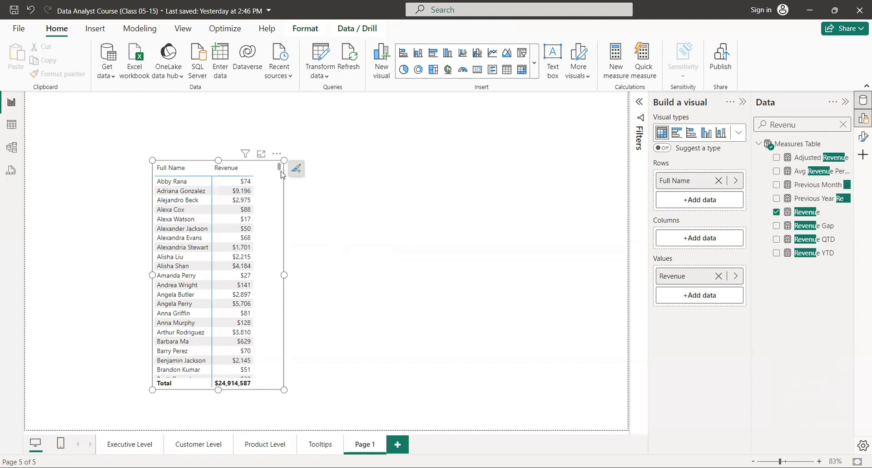
left_click(243, 171)
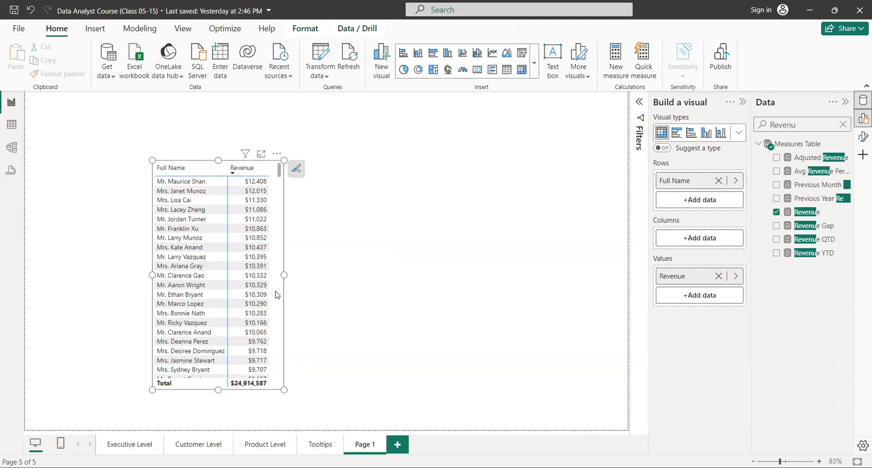
left_click_drag(284, 275, 348, 275)
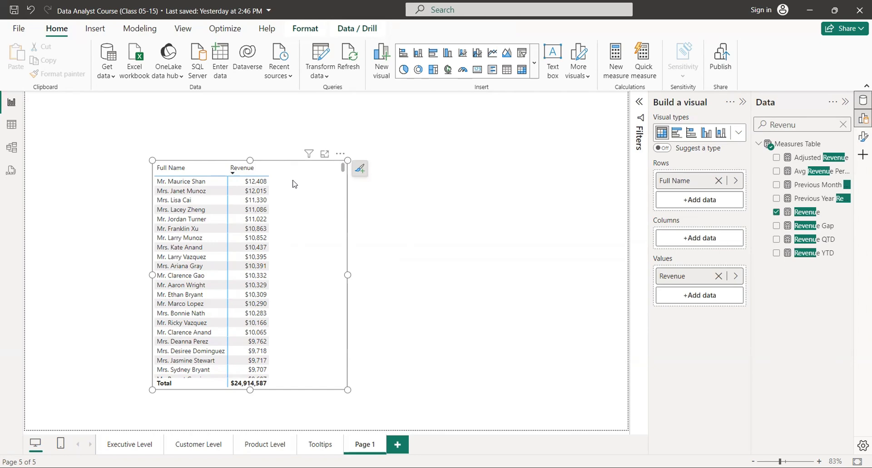
Step: Convert the matrix to a stacked column chart, widen and reposition it, and look through its customer columns
left_click(418, 59)
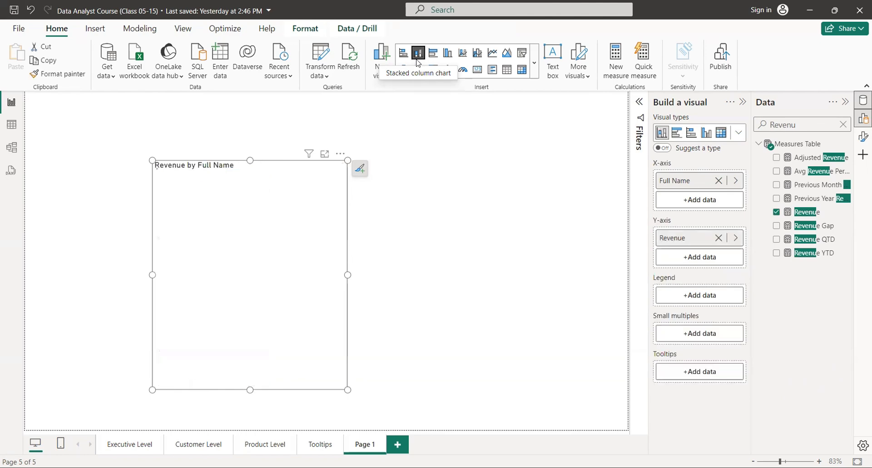
left_click_drag(348, 274, 582, 277)
left_click_drag(251, 284, 186, 266)
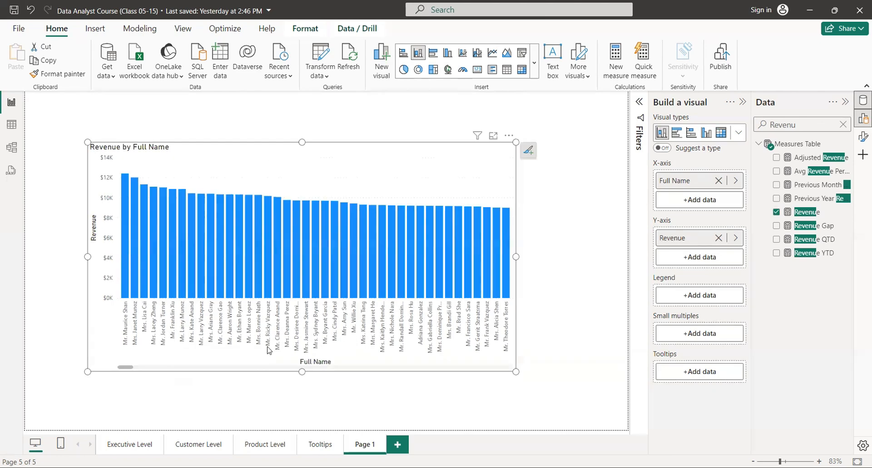
left_click_drag(129, 370, 418, 367)
left_click_drag(492, 363, 122, 367)
mouse_move(158, 270)
mouse_move(441, 251)
Step: Change the visual back to a matrix, make it narrower, and move it toward the canvas centre
left_click(522, 69)
left_click_drag(516, 257, 355, 257)
left_click_drag(235, 267, 299, 271)
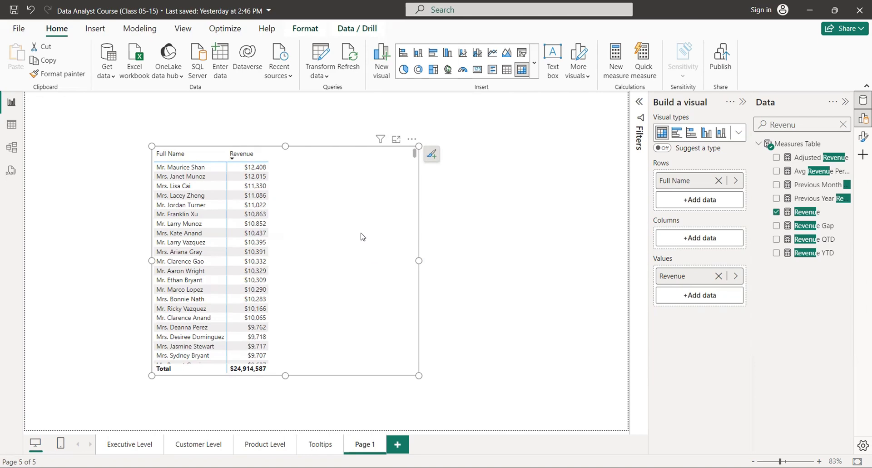
Step: Expand the visual-level Full Name filter and set its filter type to Top N
left_click(639, 103)
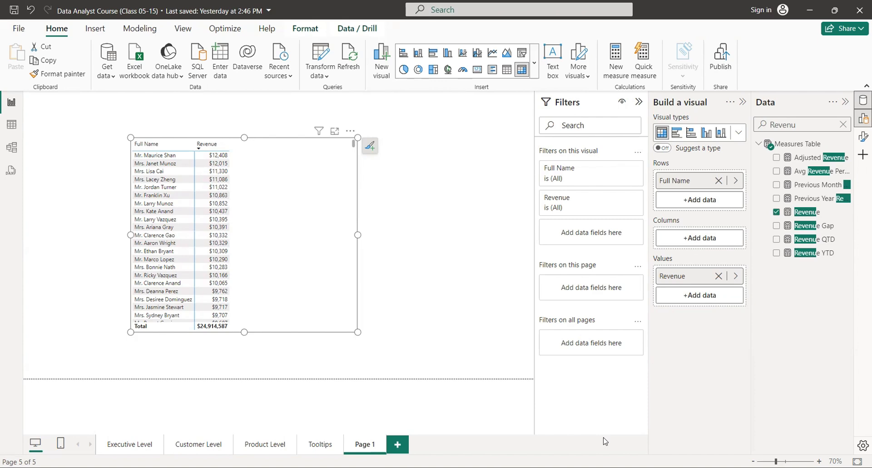
left_click(622, 173)
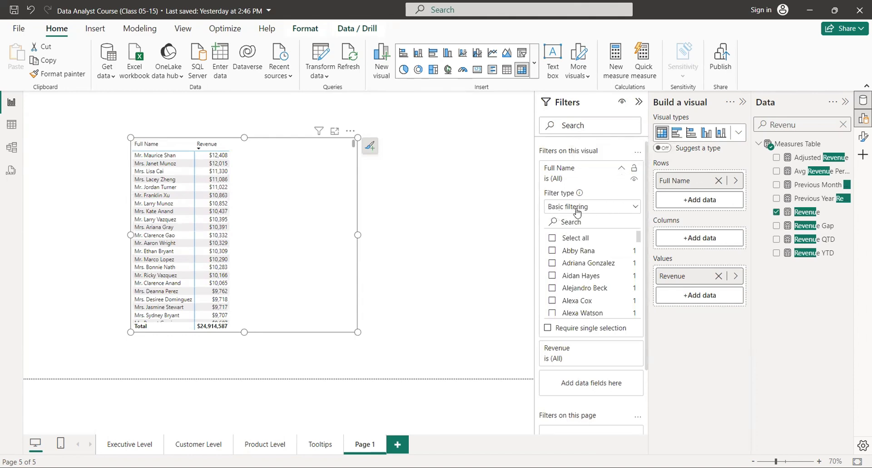
left_click(609, 207)
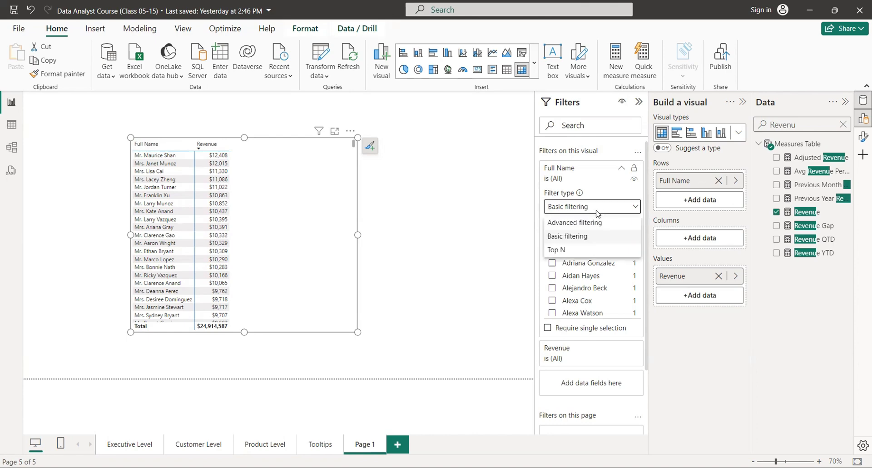
left_click(560, 254)
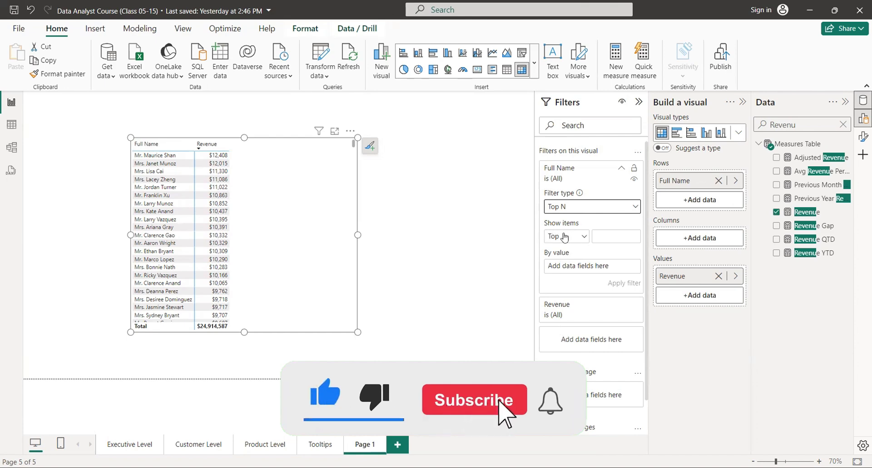
Step: Filter Full Name to the top 20 items by Revenue and apply the filter
left_click(582, 240)
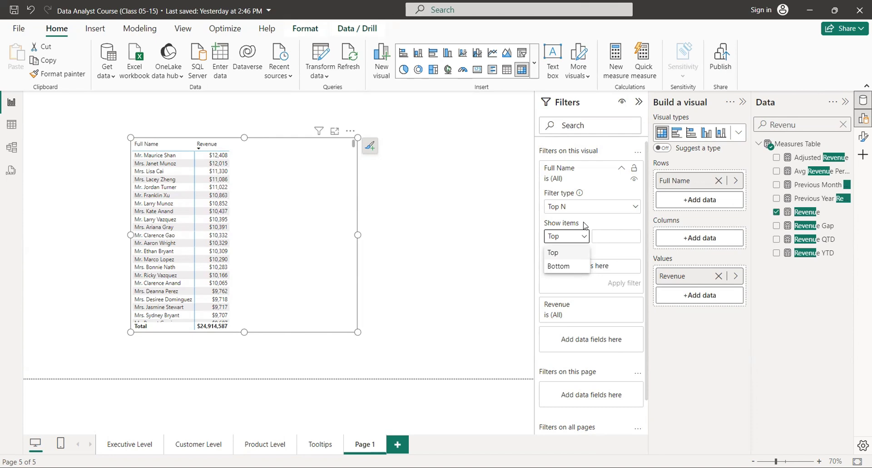
left_click(584, 253)
left_click(611, 236)
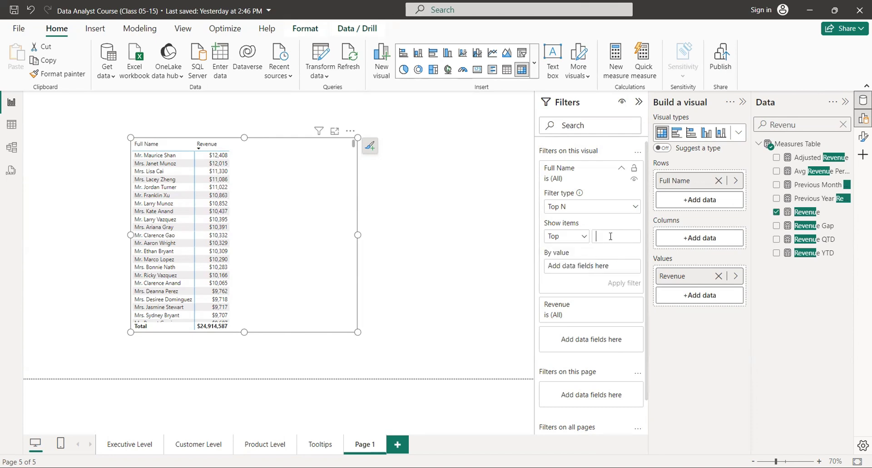
type("20")
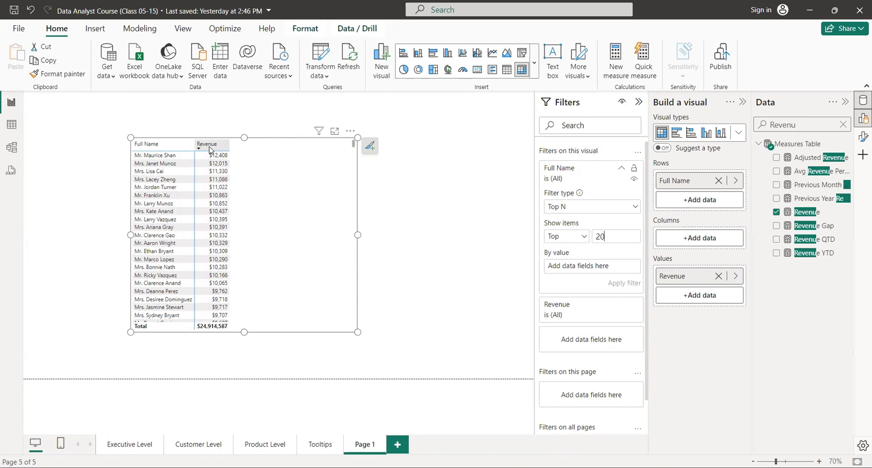
left_click_drag(802, 212, 611, 264)
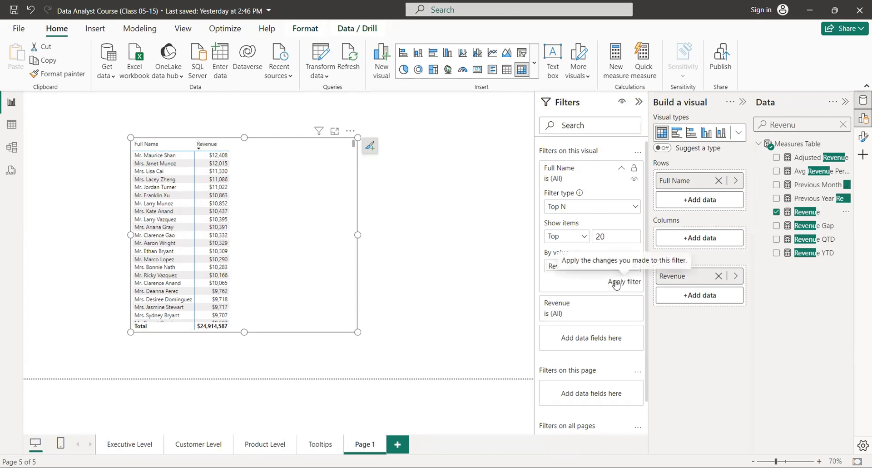
left_click(617, 282)
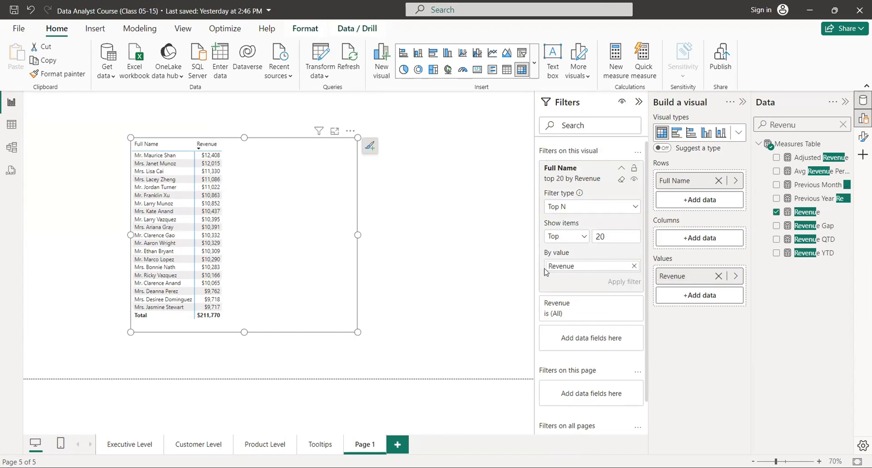
Step: Remove Revenue as the ranking value and clear the Full Name filter
left_click(633, 266)
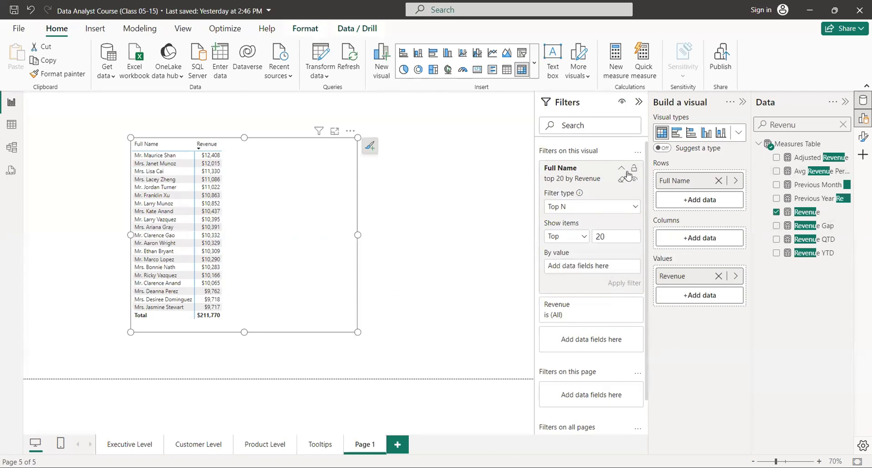
left_click(622, 179)
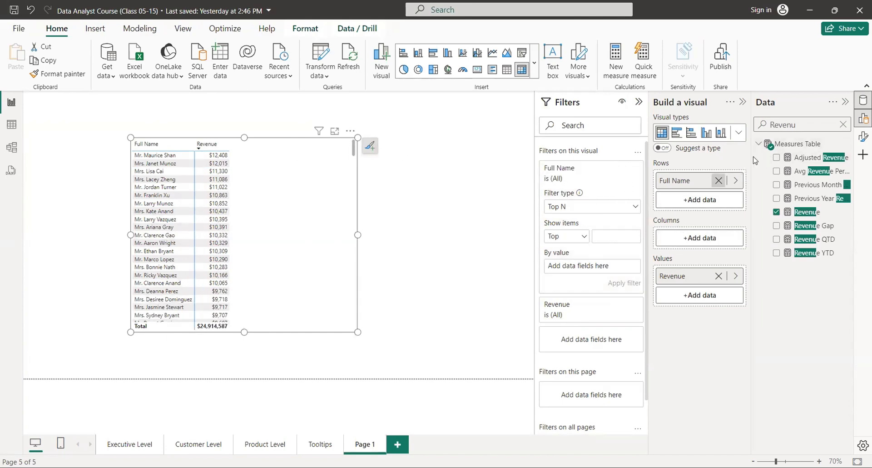
Step: Find the Profit measure in the Measures Table and add it to the matrix values below Revenue
double_click(790, 127)
key("BackSpace")
type("Pro")
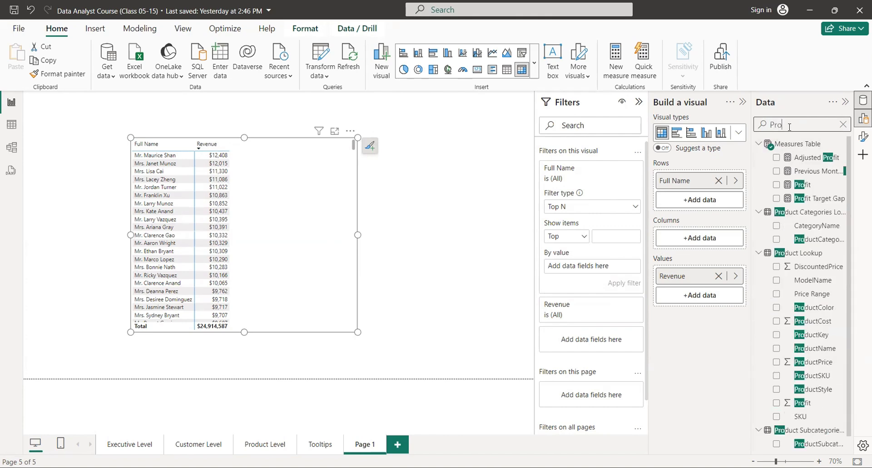
type("fit")
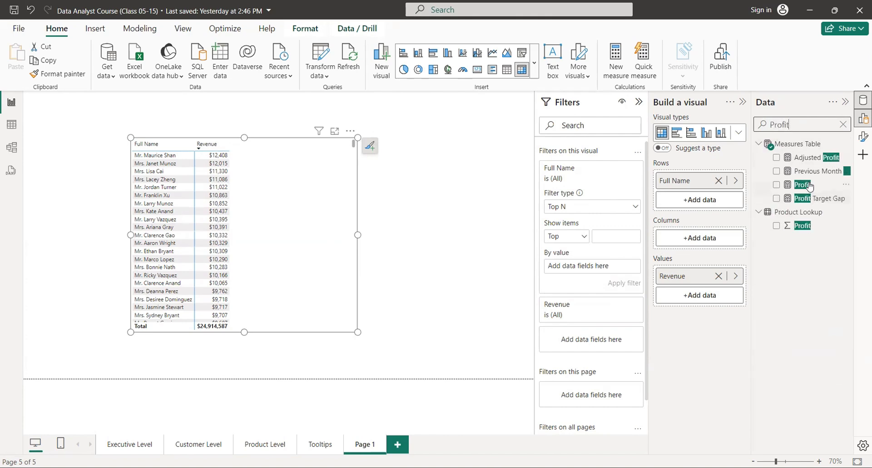
left_click_drag(803, 187, 703, 295)
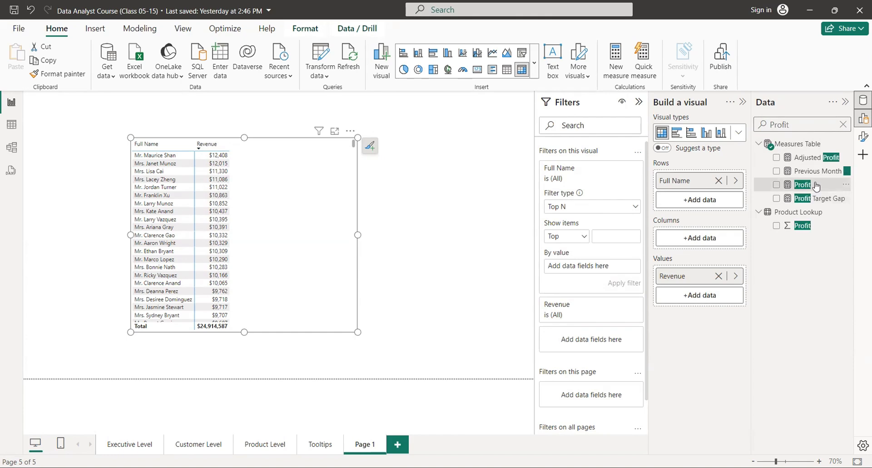
double_click(810, 125)
type("Marg")
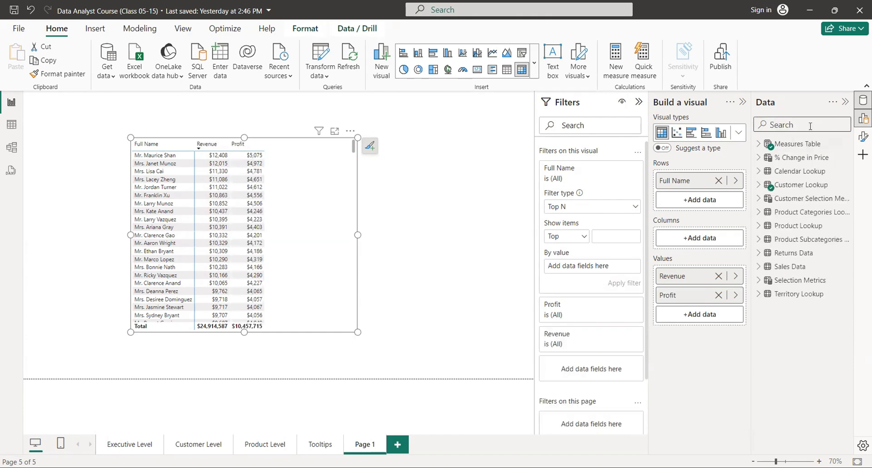
key("BackSpace")
key("BackSpace")
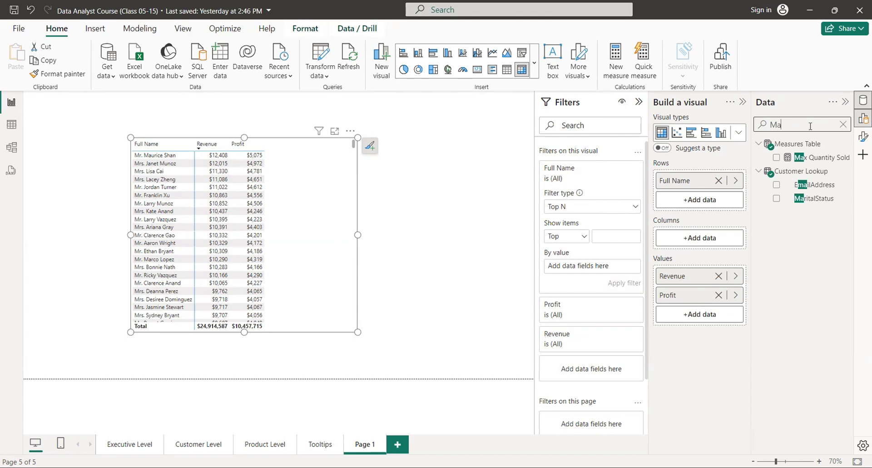
key("BackSpace")
key("BackSpace")
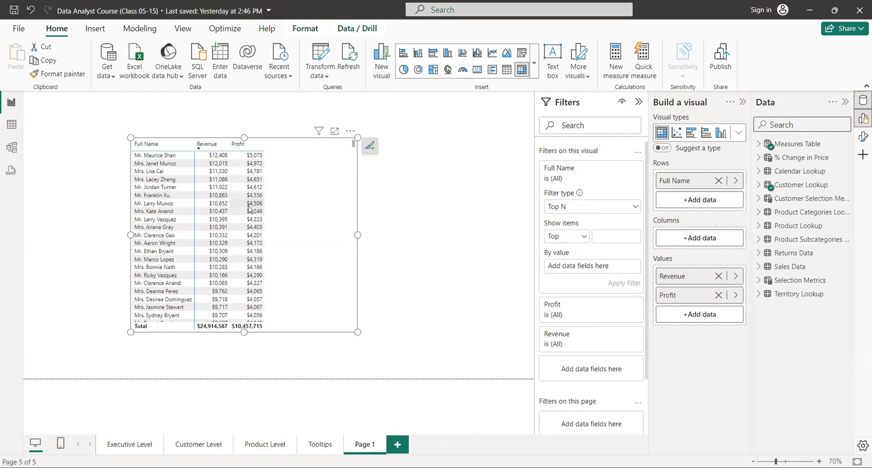
Step: Filter Full Name to the top 20 items by the Profit measure, apply the filter and sort the matrix by Profit
left_click(616, 234)
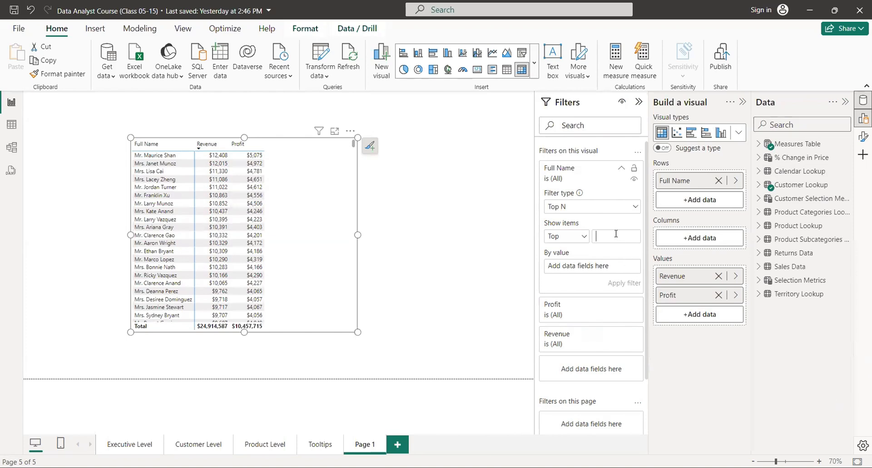
type("20")
left_click(810, 121)
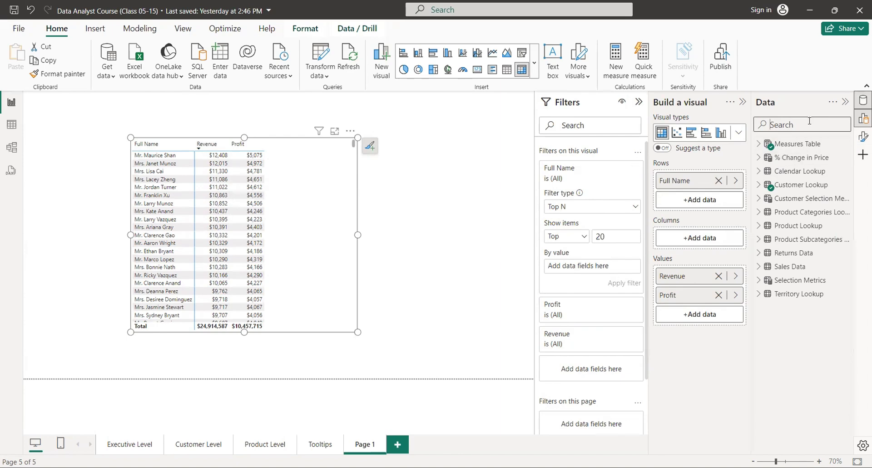
type("Prof")
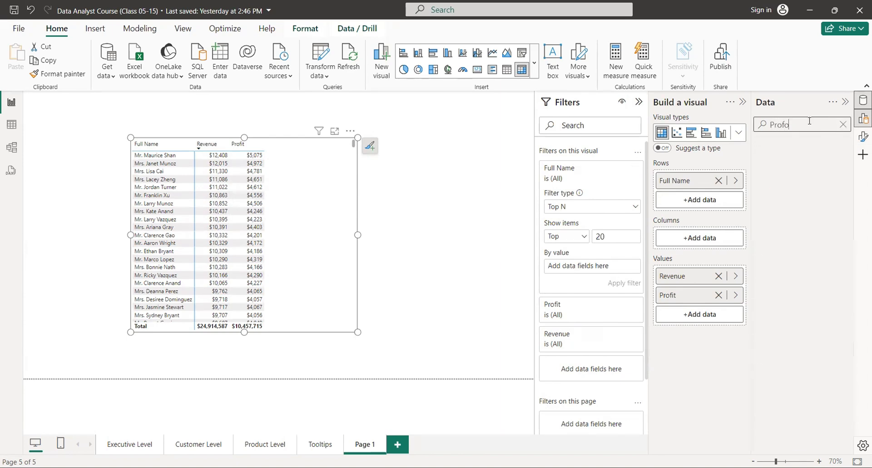
type("it")
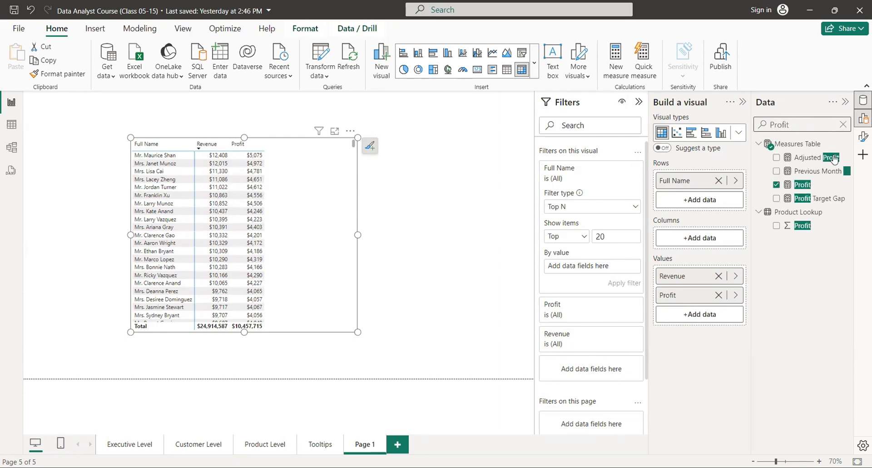
left_click_drag(803, 187, 615, 282)
left_click(623, 283)
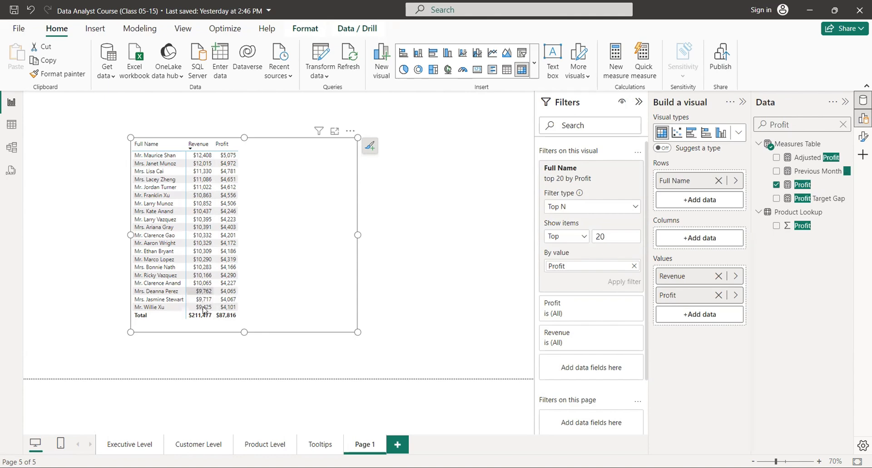
left_click(222, 145)
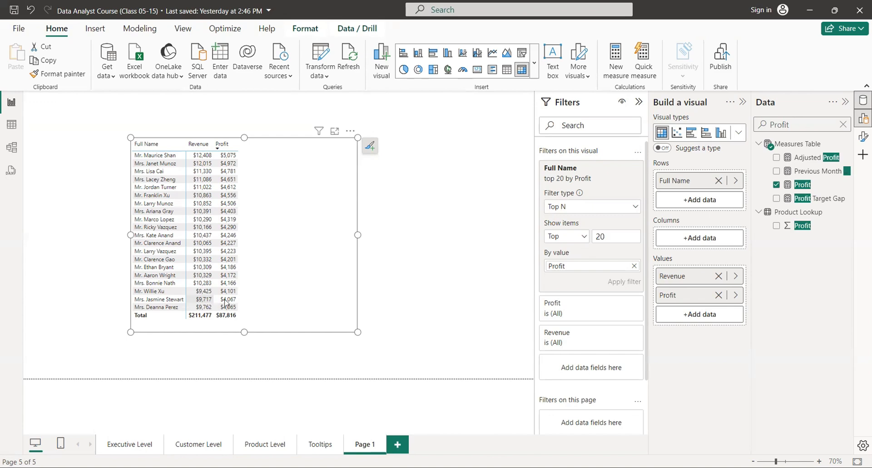
Step: Delete the customer matrix and insert a wide stacked column chart in its place on Page 1
key("Delete")
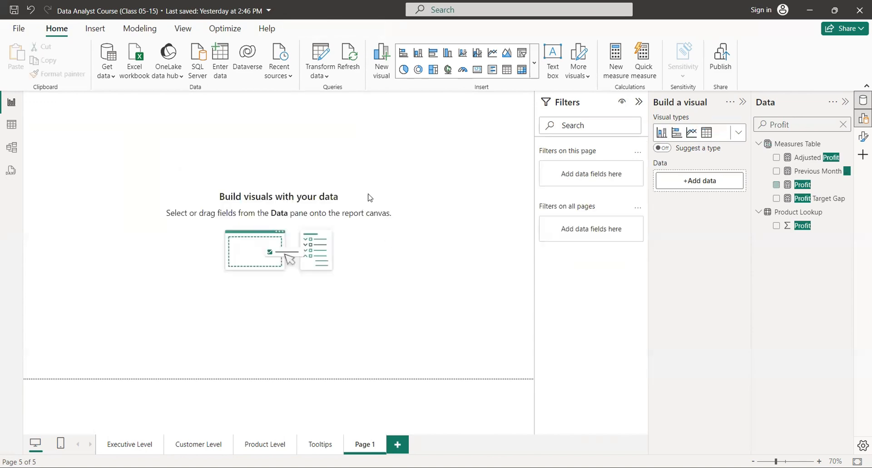
left_click(418, 52)
left_click_drag(129, 168, 483, 232)
left_click_drag(278, 245, 234, 234)
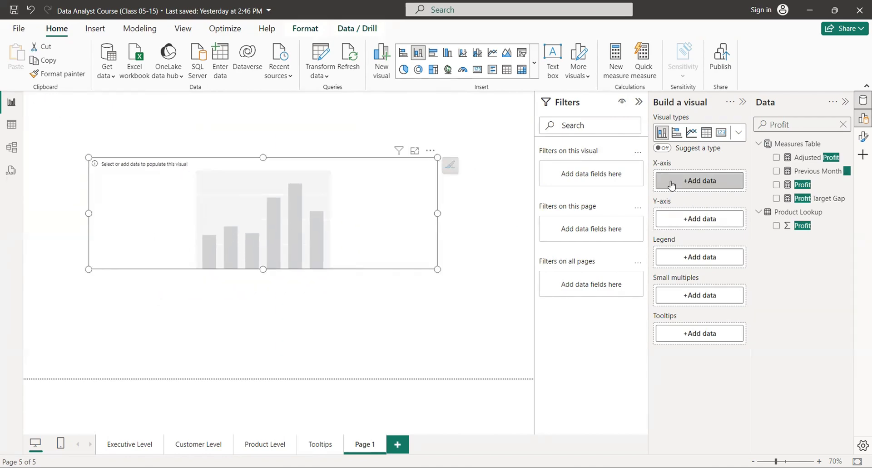
Step: Find the Date field of Calendar Lookup and place it on the column chart's X-axis
double_click(807, 125)
type("Date")
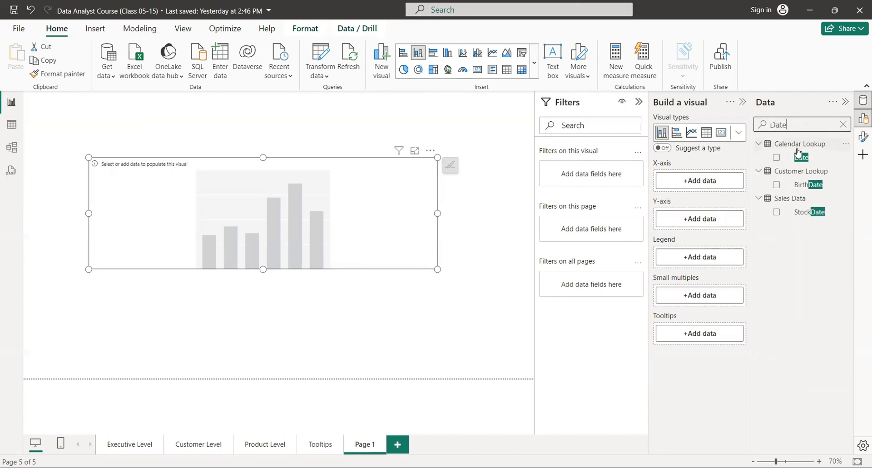
left_click_drag(798, 153, 709, 187)
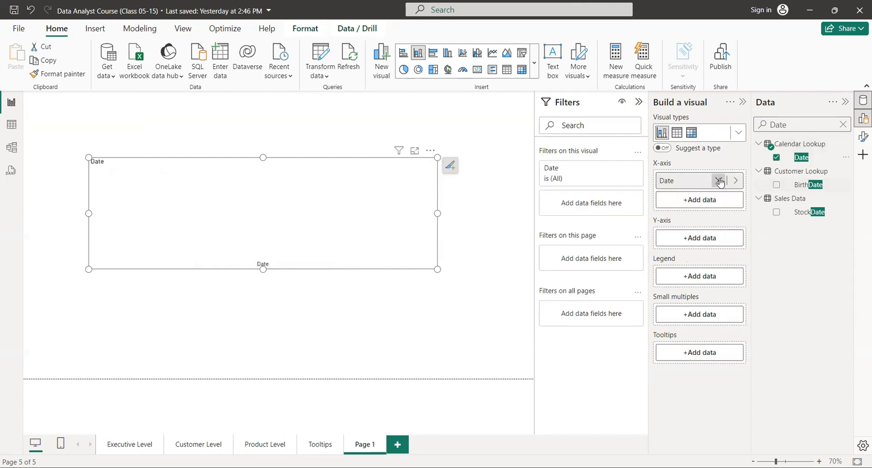
Step: Find the Revenue measure in the Measures Table and add it to the column chart's Y-axis
double_click(780, 125)
type("Re")
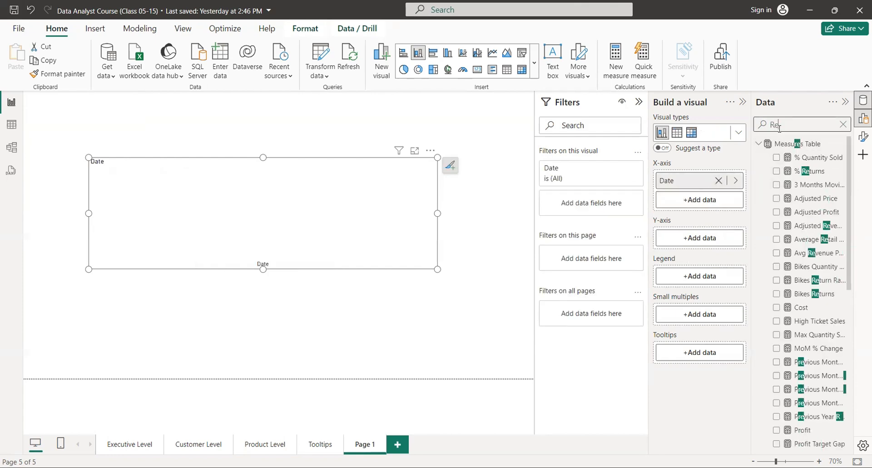
type("venu")
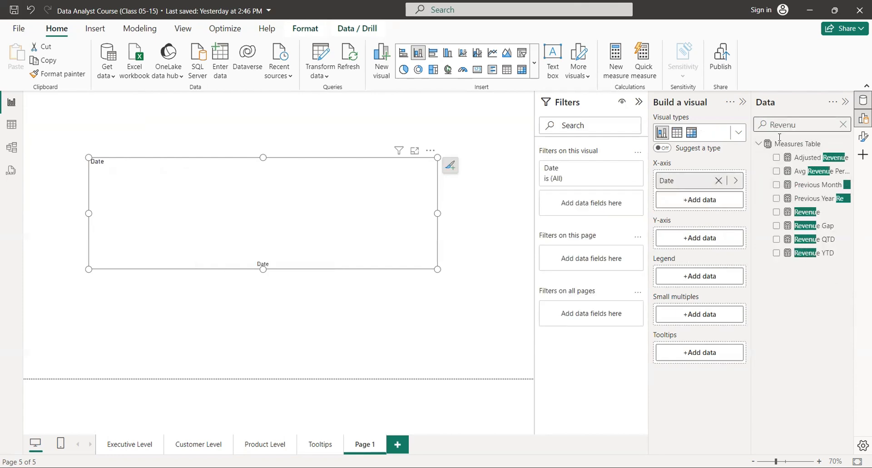
left_click(799, 214)
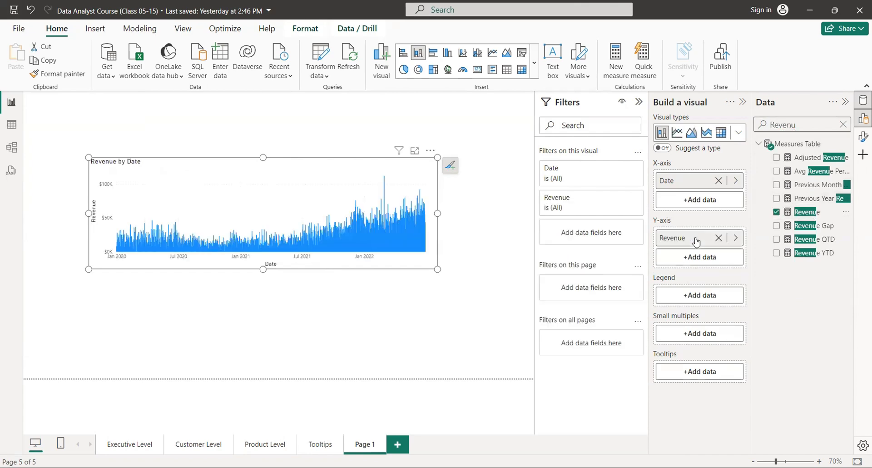
Step: Collapse the Filters pane, then reposition and enlarge the Revenue by Date chart to fill most of the page width
left_click(639, 102)
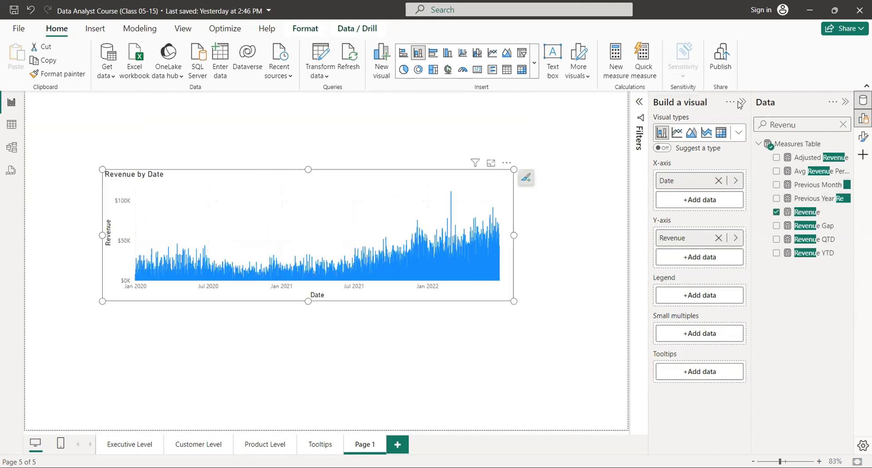
left_click_drag(430, 178, 369, 194)
left_click_drag(464, 255, 580, 255)
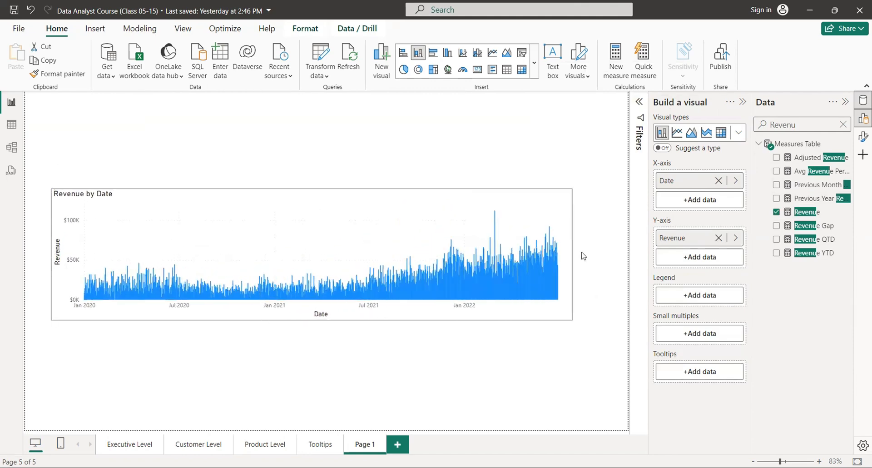
left_click_drag(315, 320, 333, 372)
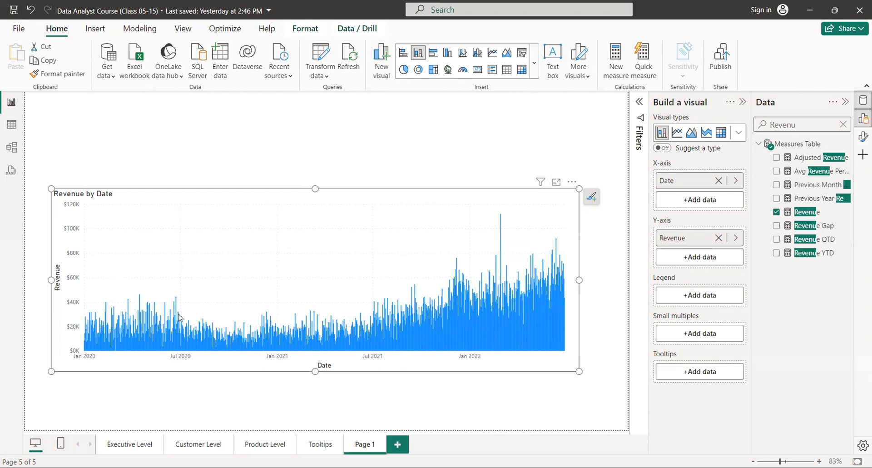
mouse_move(554, 282)
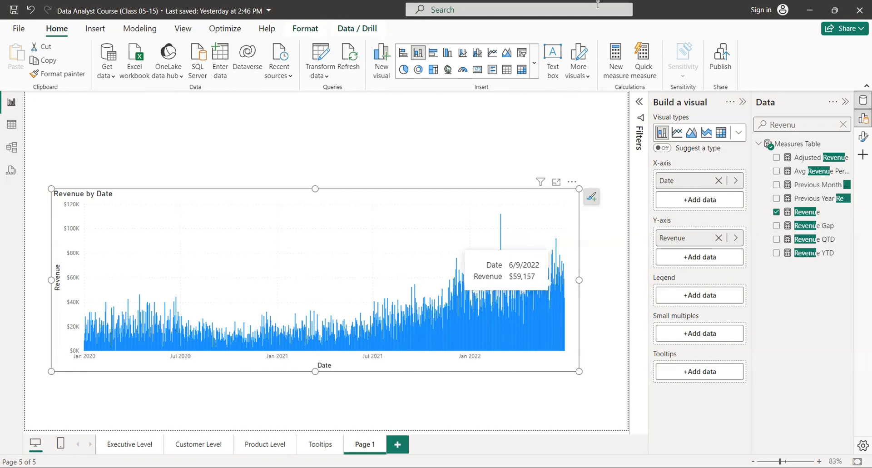
Step: Reopen the filters, expand the visual-level Date filter and set its filter type to Top N
left_click(639, 103)
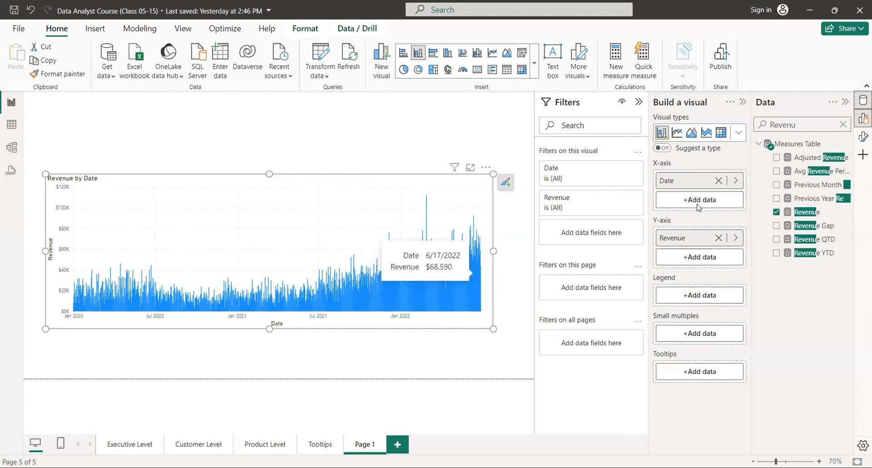
left_click(620, 171)
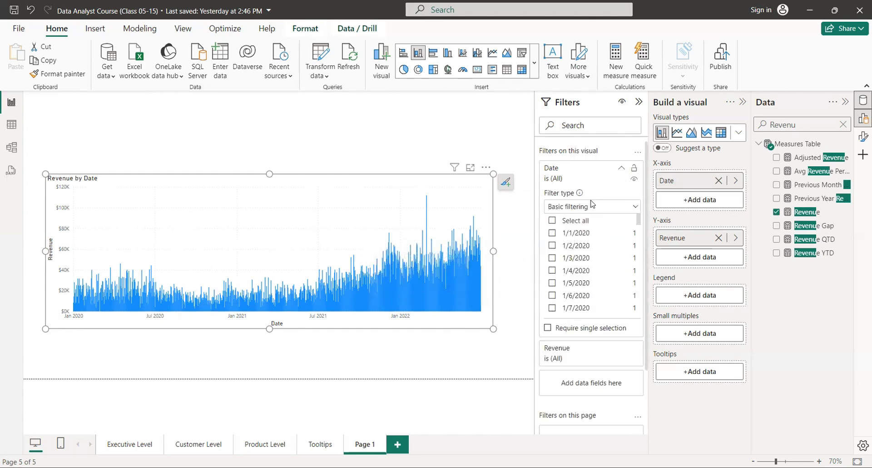
left_click(588, 207)
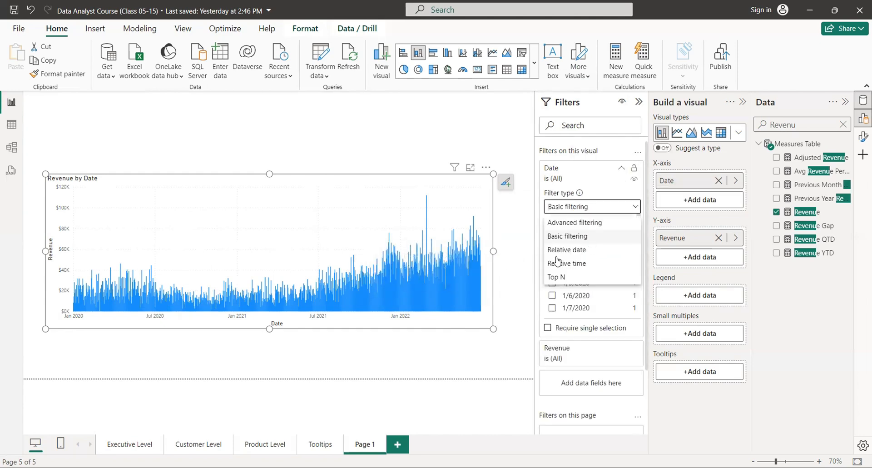
left_click(573, 277)
Step: Filter Date to the top 30 items by Revenue and apply the filter
left_click(605, 238)
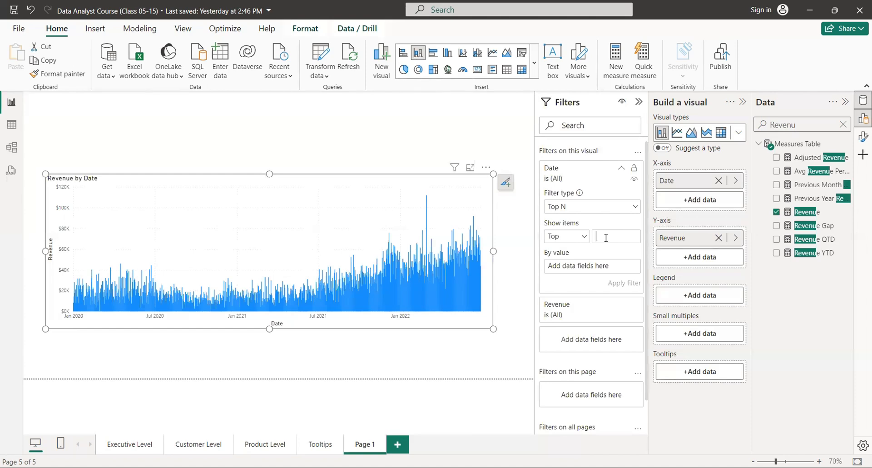
type("30")
left_click_drag(802, 212, 614, 270)
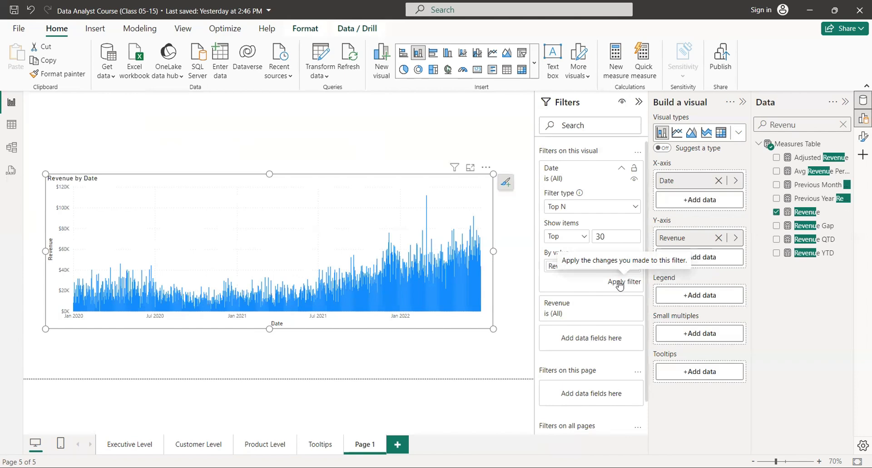
left_click(620, 283)
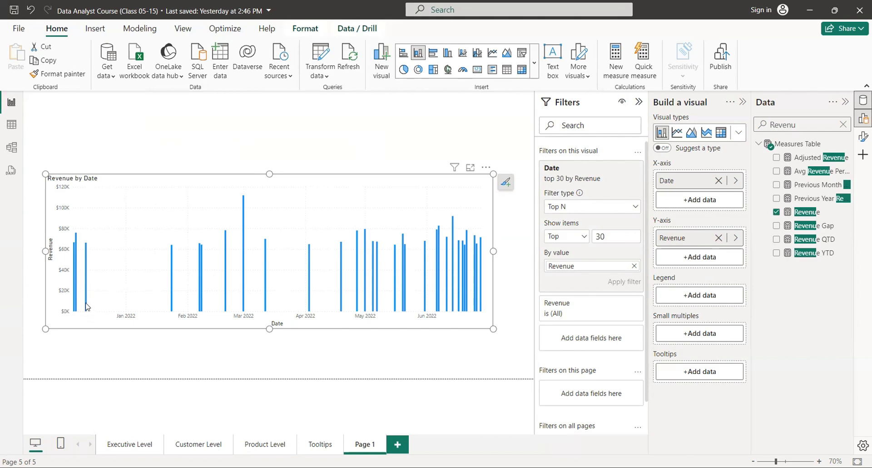
mouse_move(87, 307)
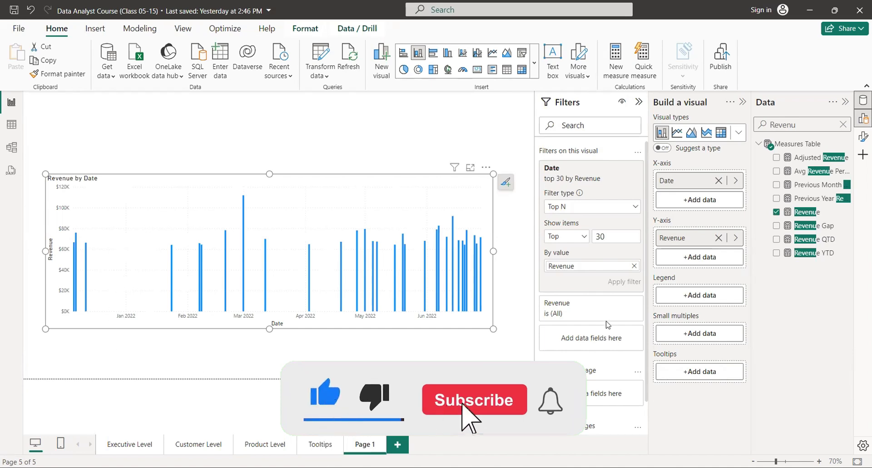
Step: Replace Revenue as the Date filter's ranking value with the Date field from Calendar Lookup
left_click(634, 266)
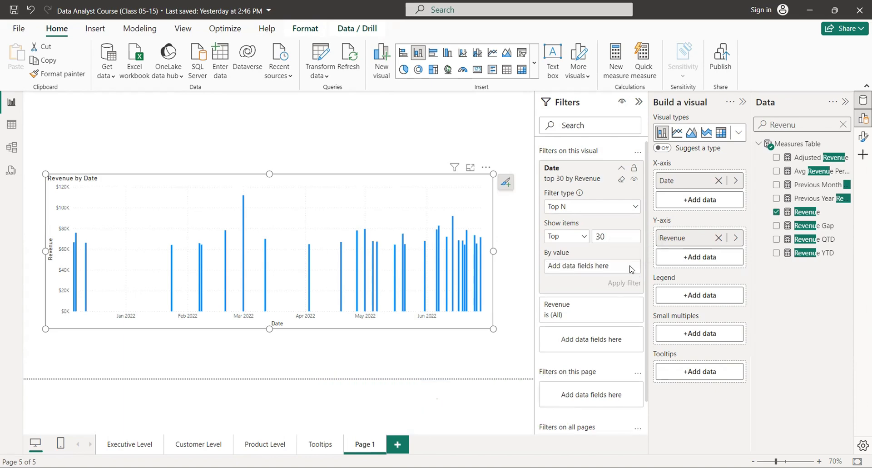
left_click(798, 123)
double_click(798, 122)
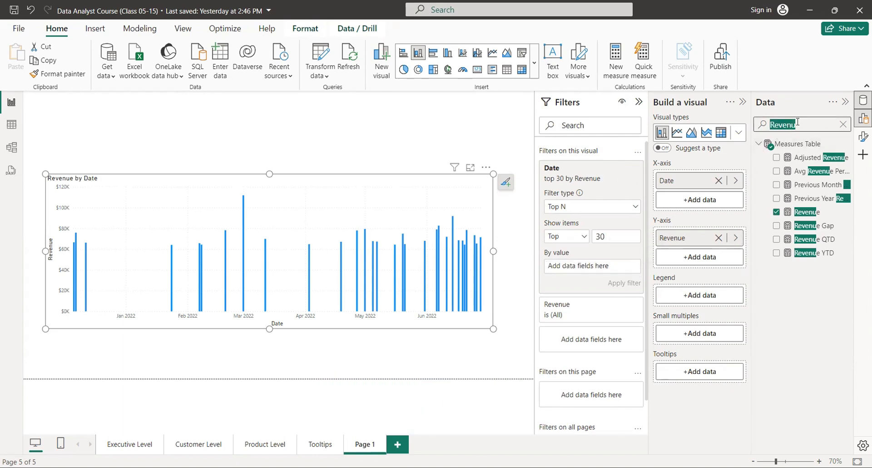
key("BackSpace")
type("Date")
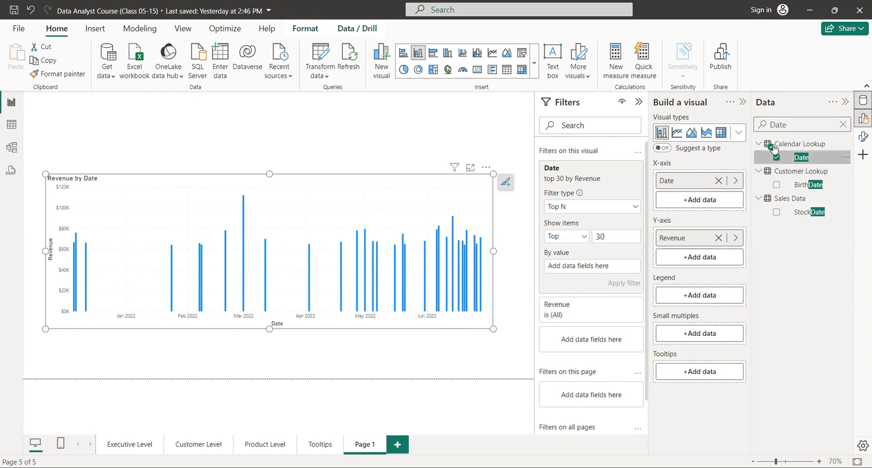
left_click_drag(773, 147, 577, 270)
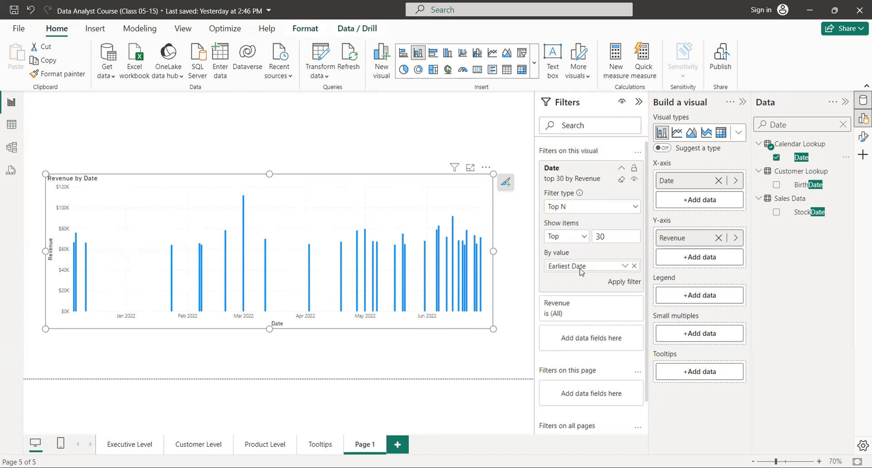
Step: Set the Date filter's ranking value to Latest, apply the filter and check the dates of the first and last columns
left_click(625, 266)
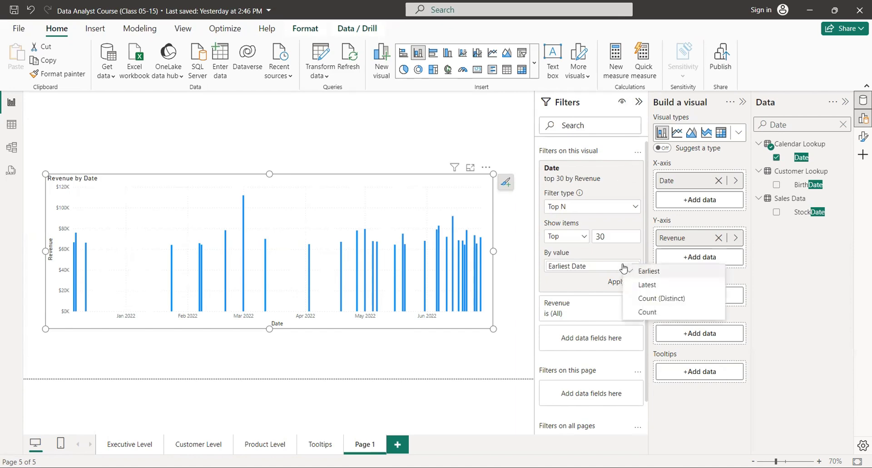
left_click(646, 287)
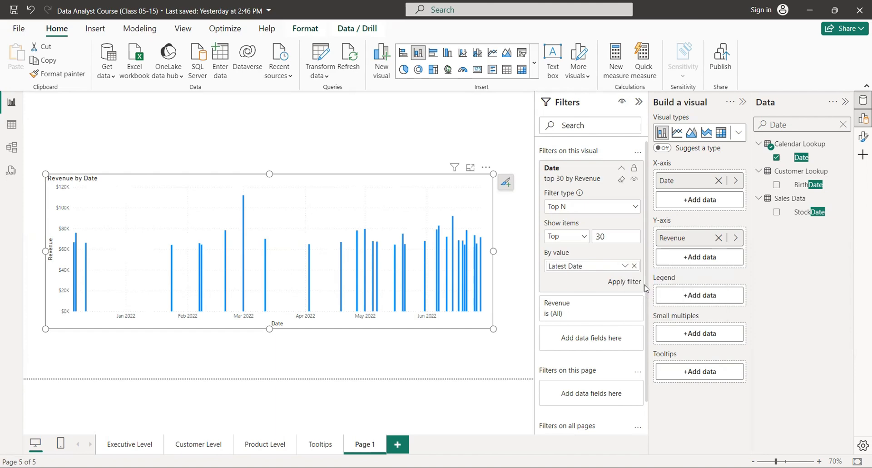
left_click(616, 281)
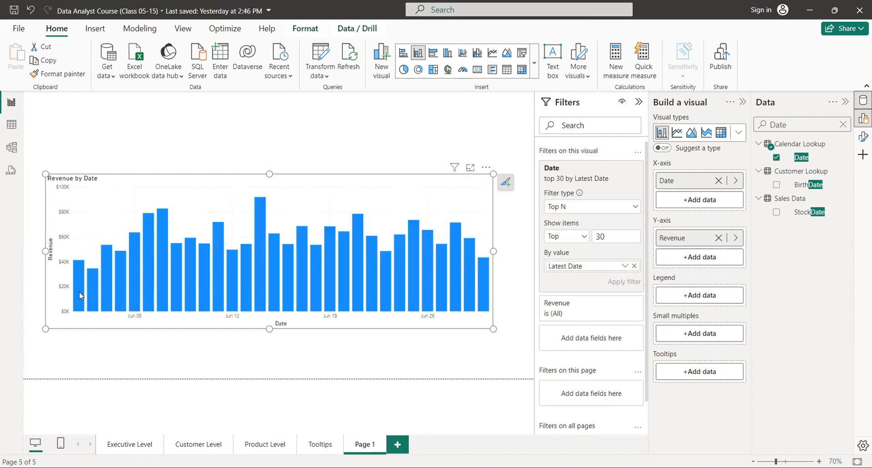
mouse_move(81, 295)
mouse_move(469, 311)
mouse_move(487, 294)
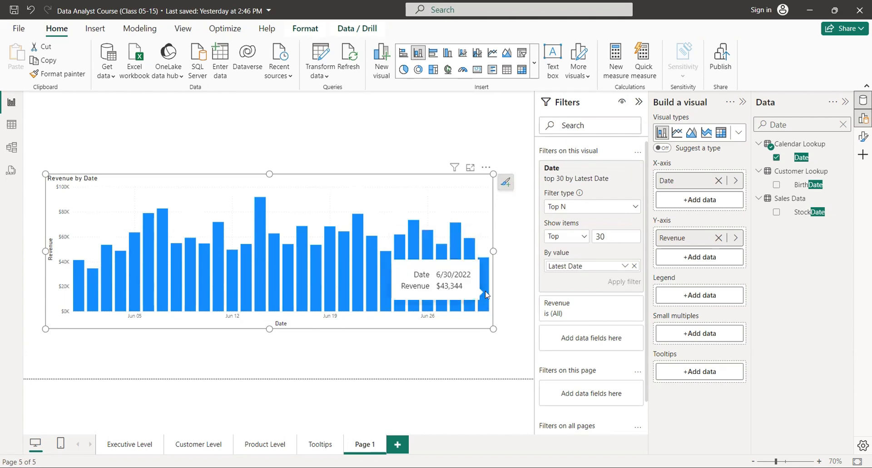